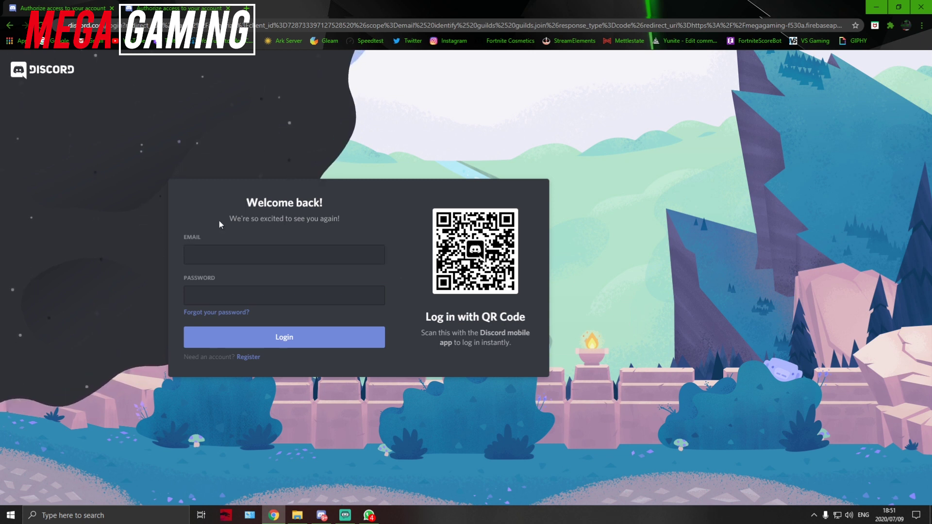
Step: Log in to Discord with email and password and authorize TESTBOT for Mega Gaming
left_click(223, 253)
left_click(230, 299)
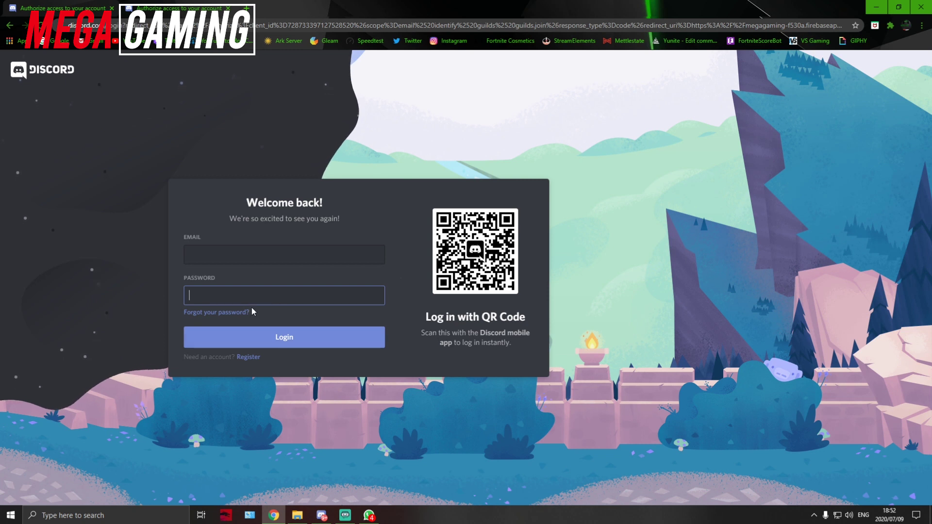
left_click(246, 358)
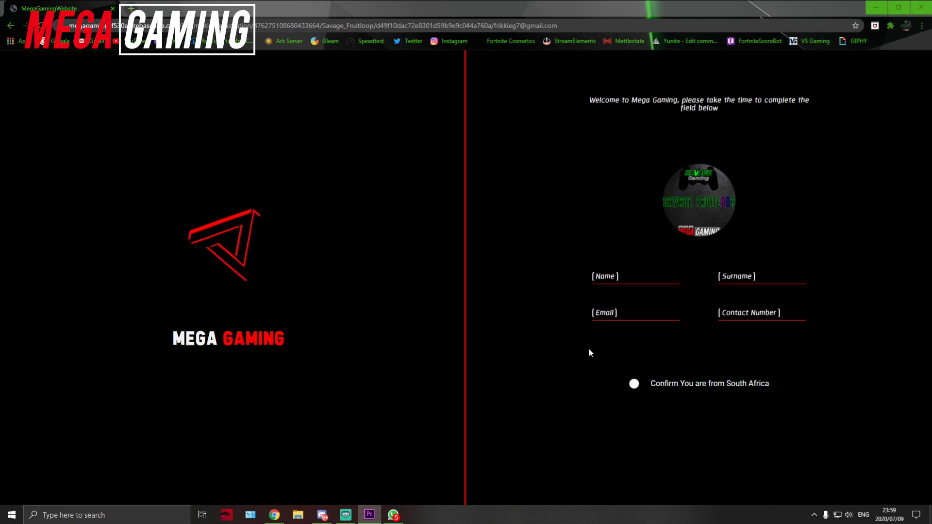
Step: Enter the user's first name and surname in the welcome form
left_click(635, 277)
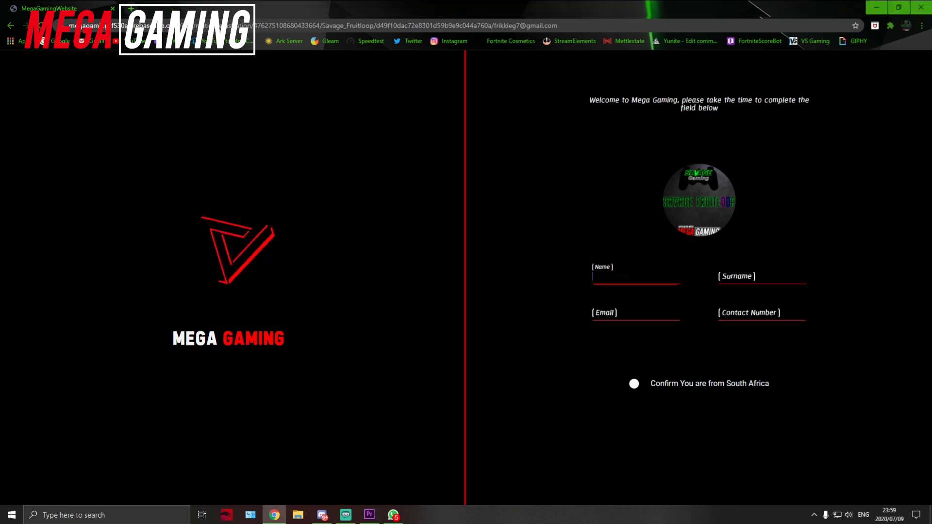
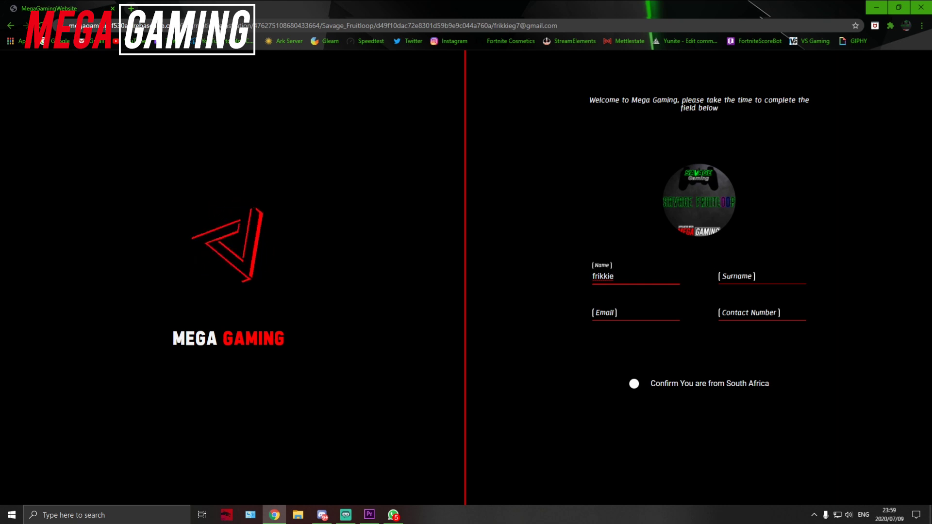
left_click(733, 276)
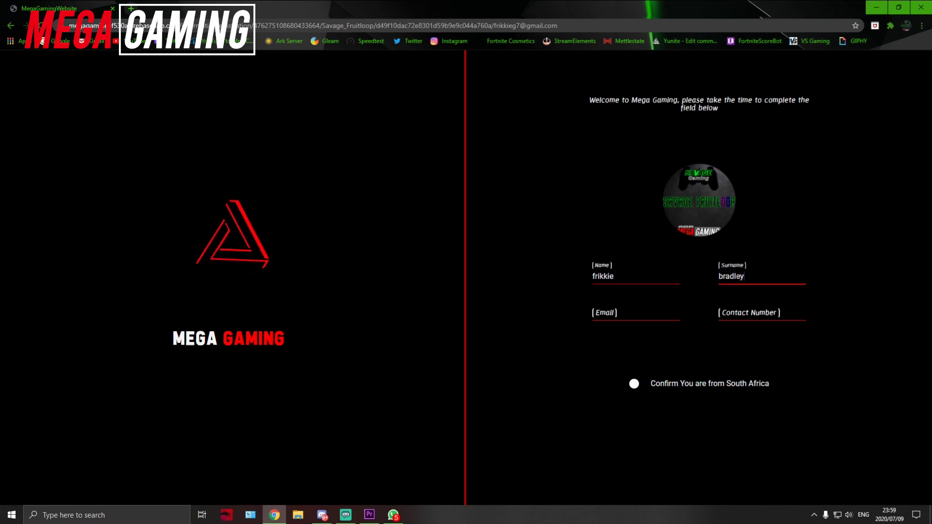
Step: Fill in the user's email address and contact number, and confirm South African residency
left_click(636, 313)
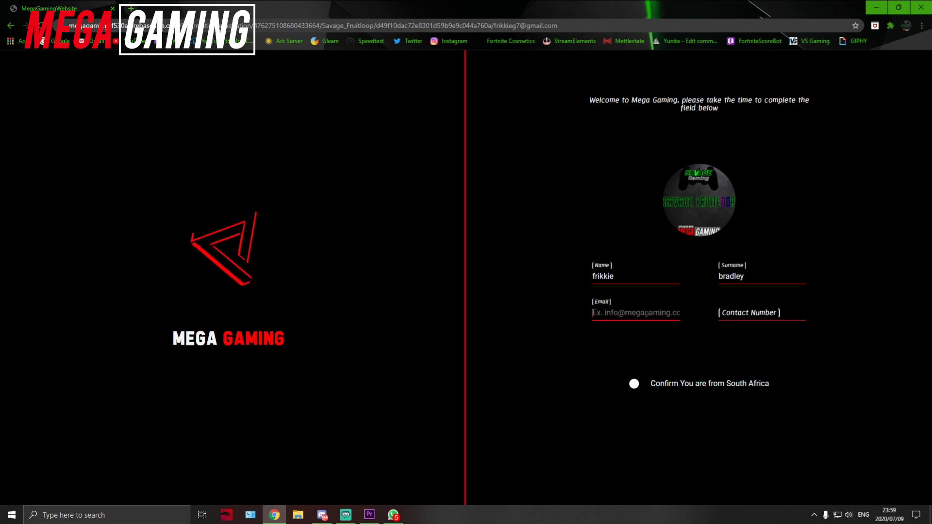
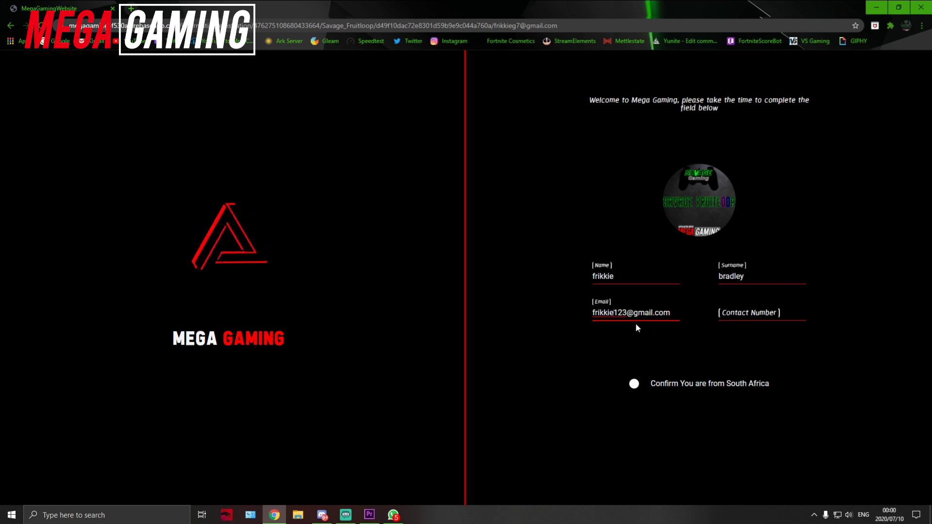
left_click(748, 313)
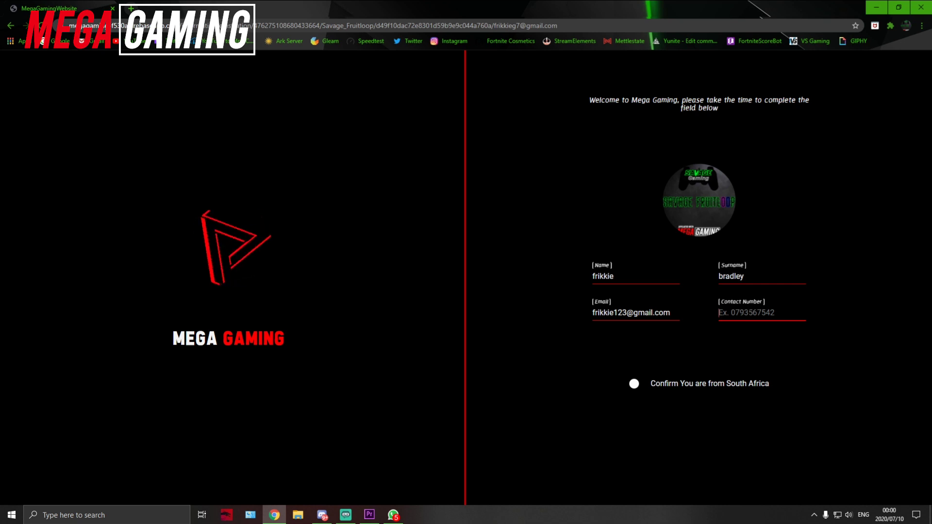
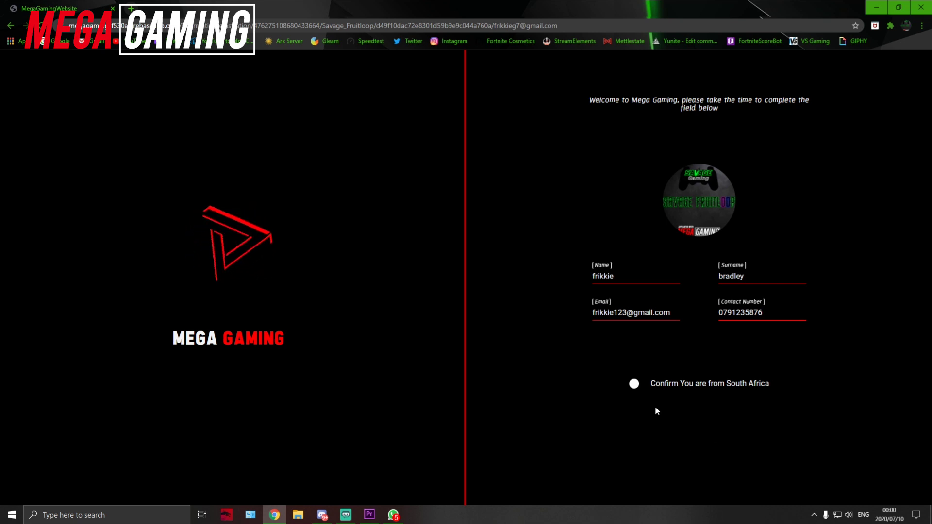
left_click(634, 384)
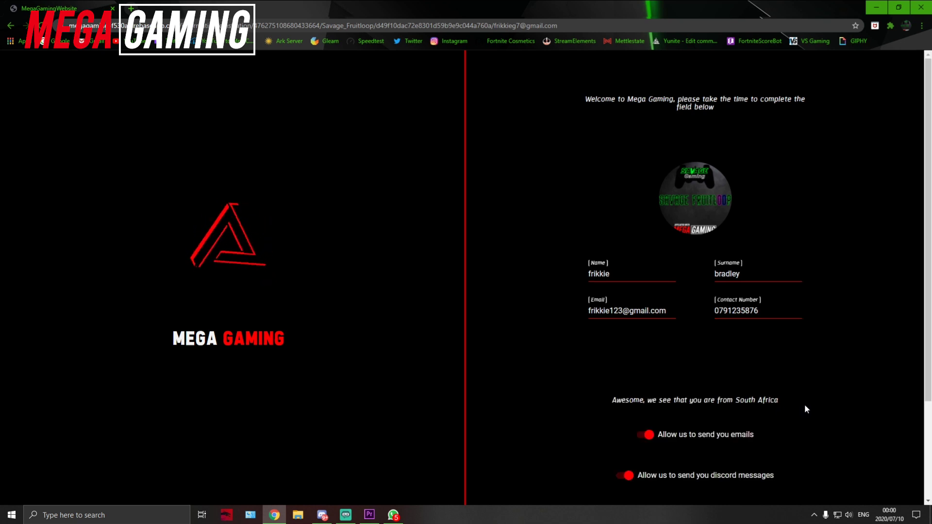
Step: Accept the terms and conditions and continue to the Fortnite/Warzone Interests page
scroll(810, 411, "down", 1)
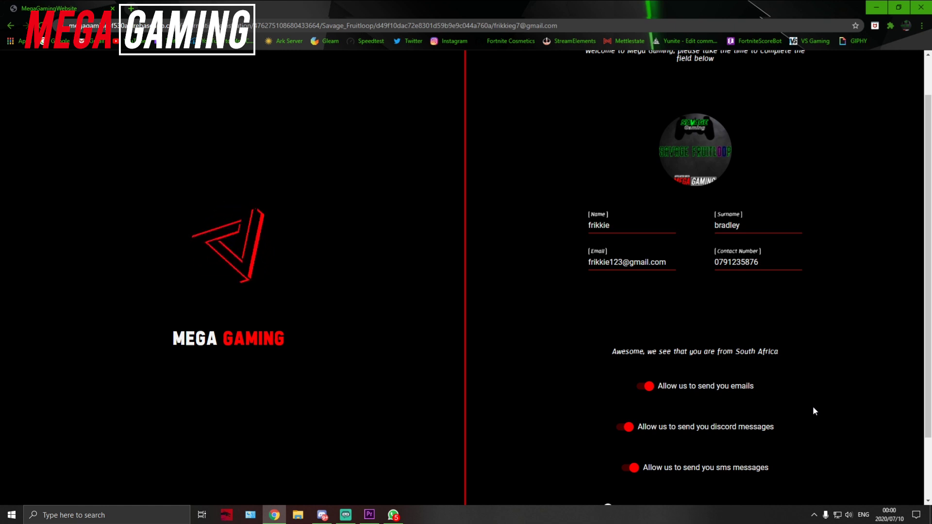
scroll(814, 411, "down", 2)
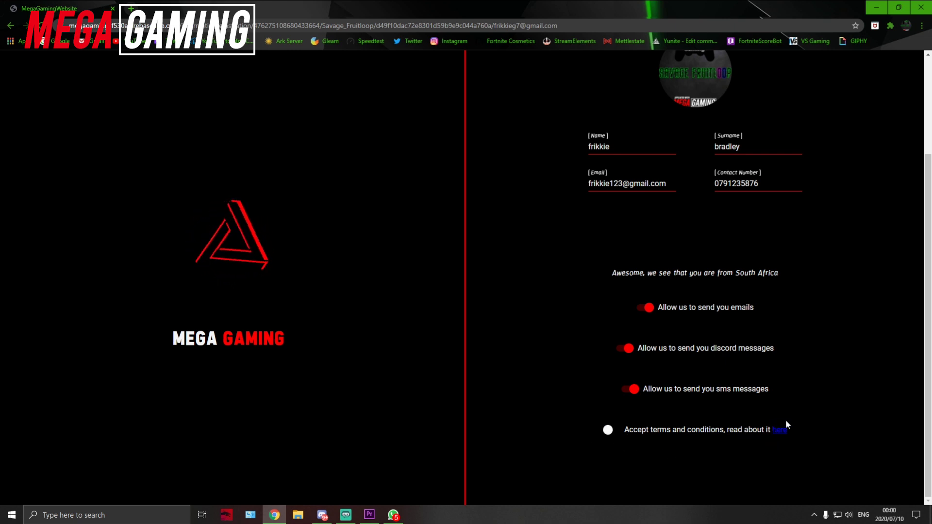
left_click(610, 432)
scroll(612, 435, "down", 2)
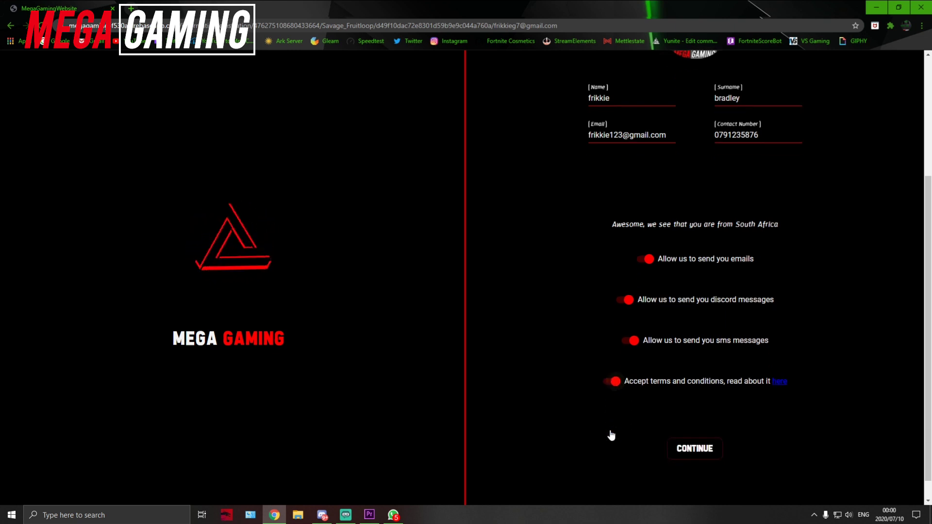
left_click(687, 425)
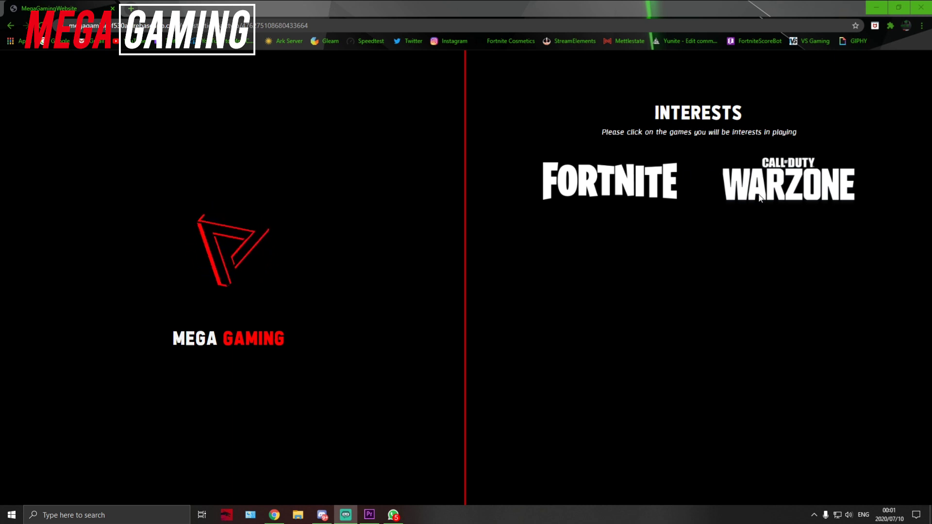
Step: Pick Fortnite and Call of Duty Warzone as interests, with PC and keyboard as platform
left_click(616, 182)
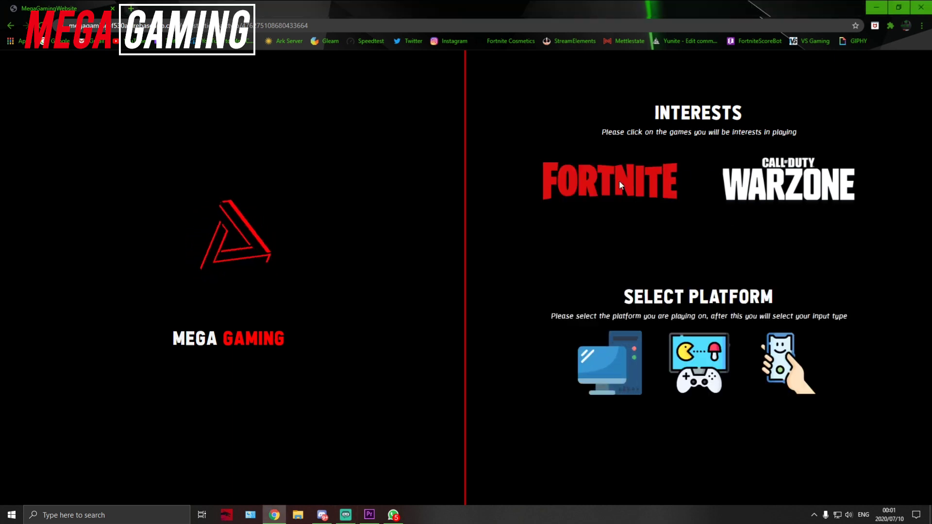
left_click(794, 185)
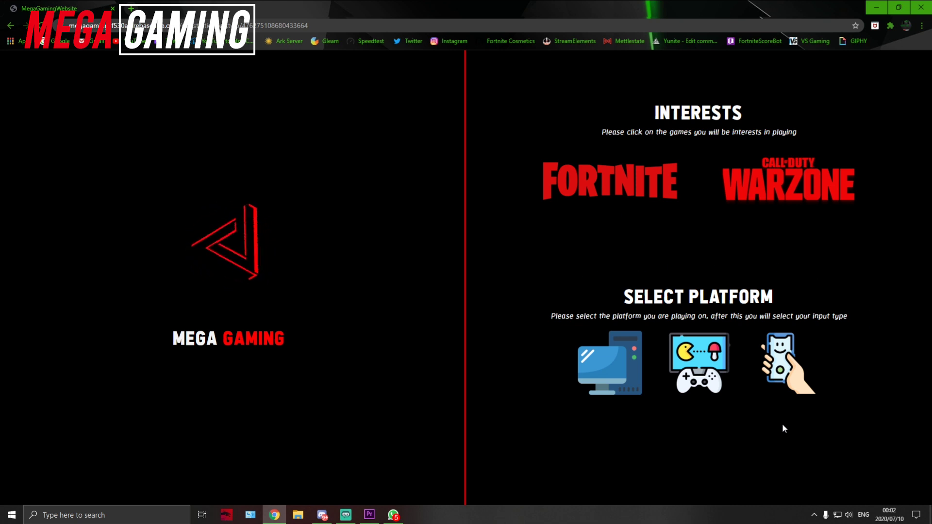
left_click(613, 374)
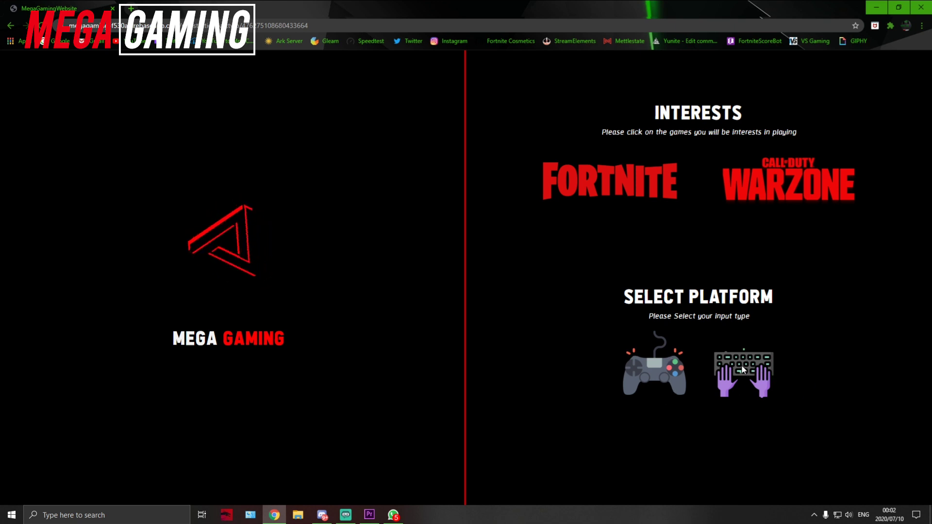
left_click(741, 368)
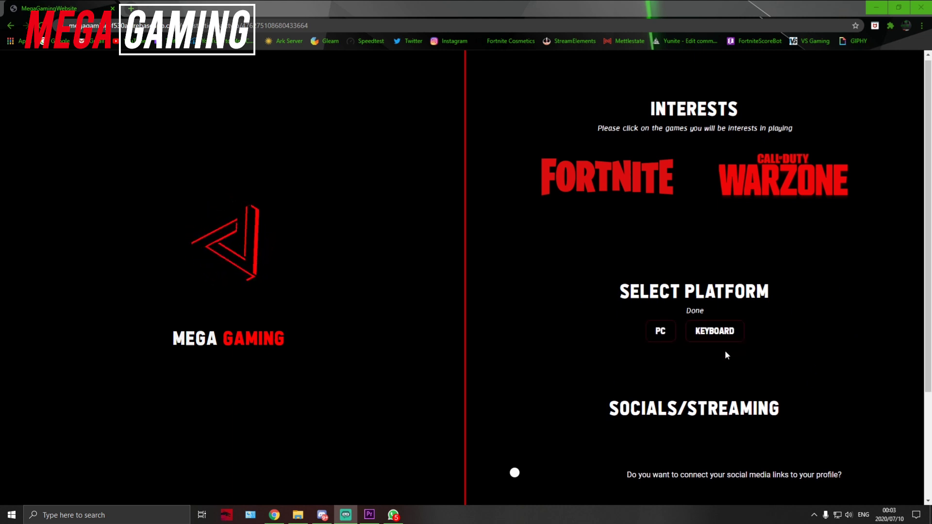
Step: Turn on both the social media links and 'Are you a streamer?' toggles
scroll(725, 351, "down", 1)
scroll(726, 359, "down", 2)
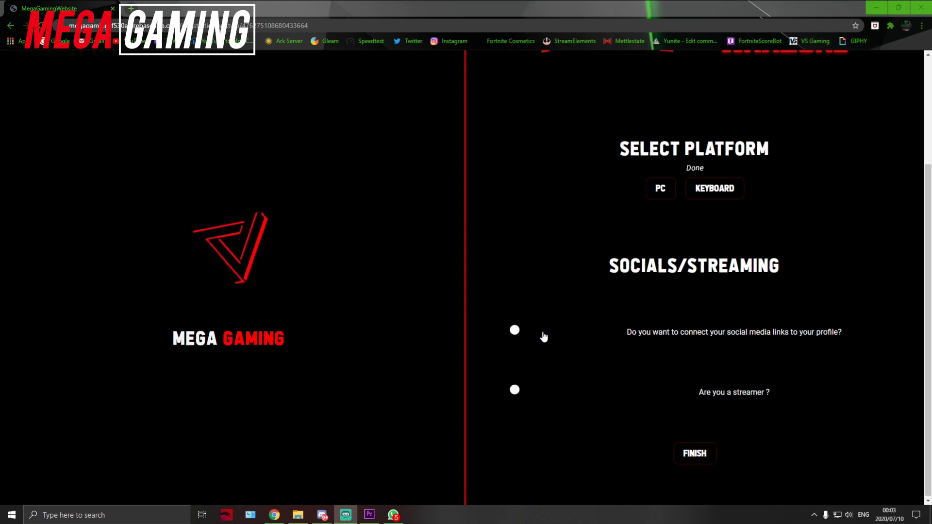
left_click(514, 331)
scroll(566, 310, "down", 2)
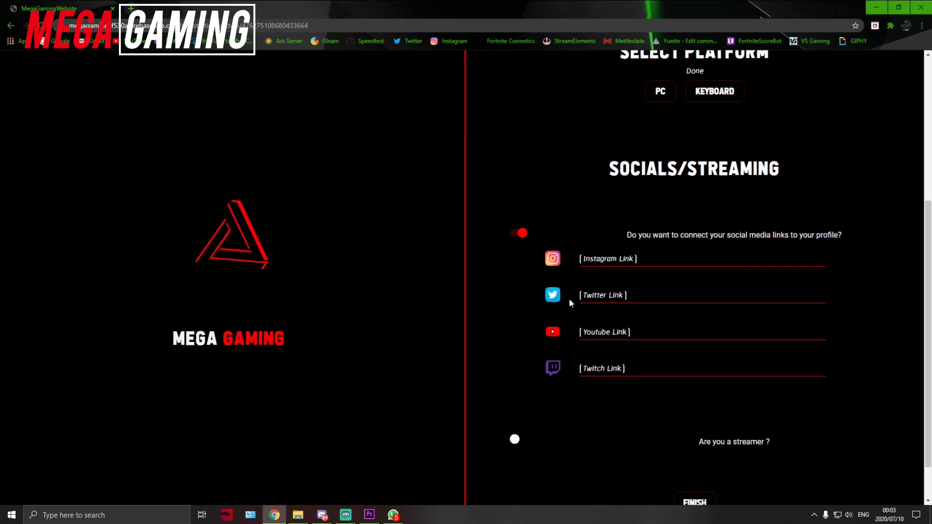
scroll(556, 406, "up", 5)
scroll(553, 376, "down", 6)
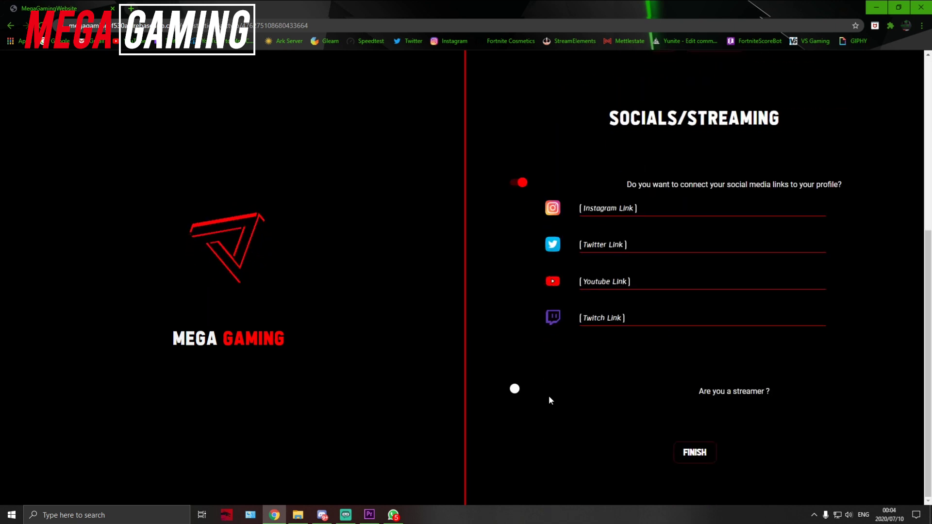
left_click(515, 390)
scroll(597, 406, "down", 1)
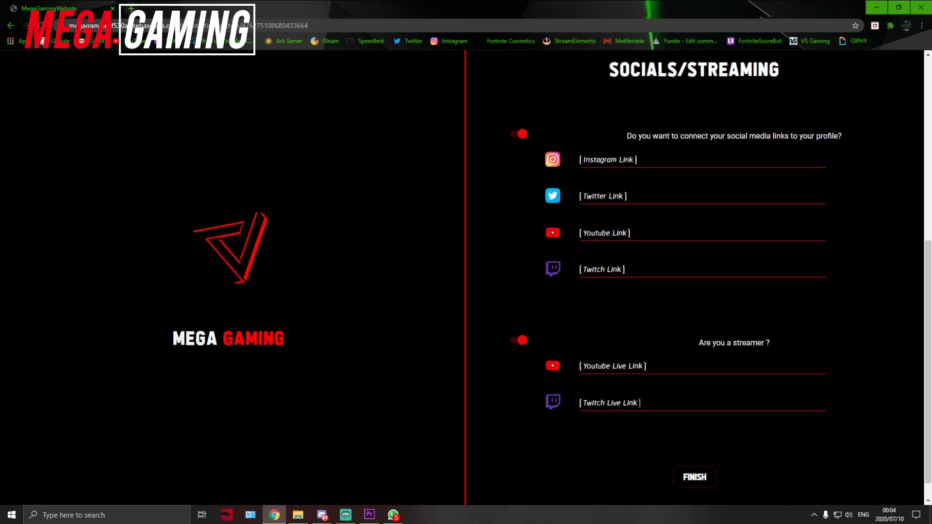
scroll(663, 446, "down", 1)
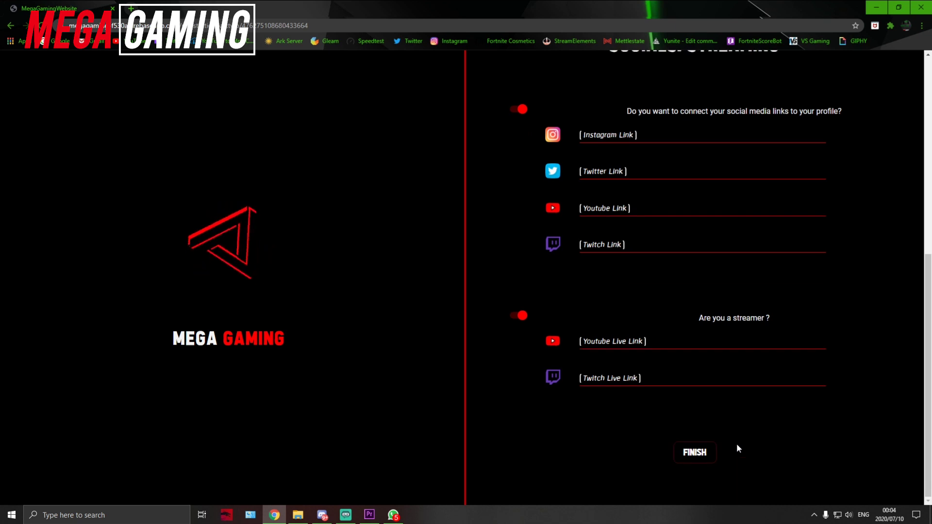